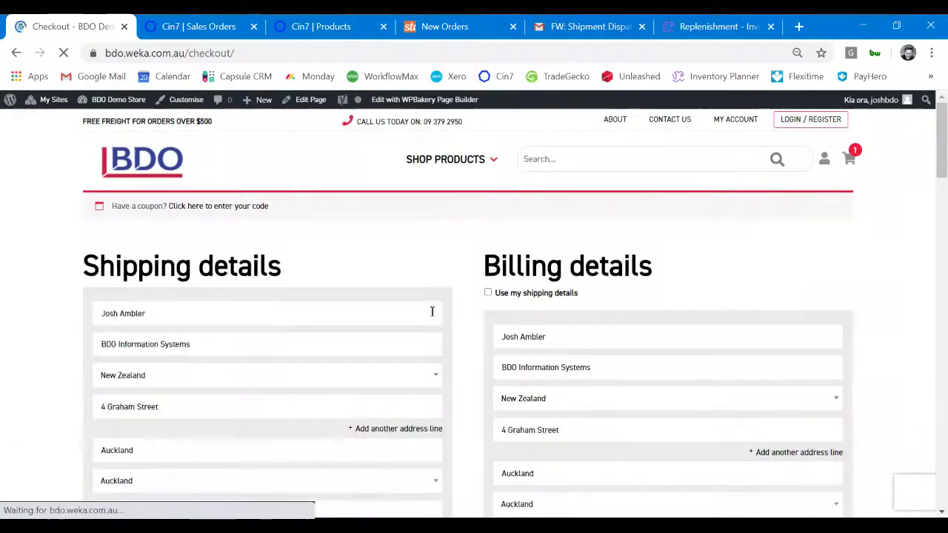
Add the note "Leave at the front door" to the order in the checkout form
{"action": "scroll", "coordinate": [428, 312], "scroll_direction": "down", "scroll_amount": 1}
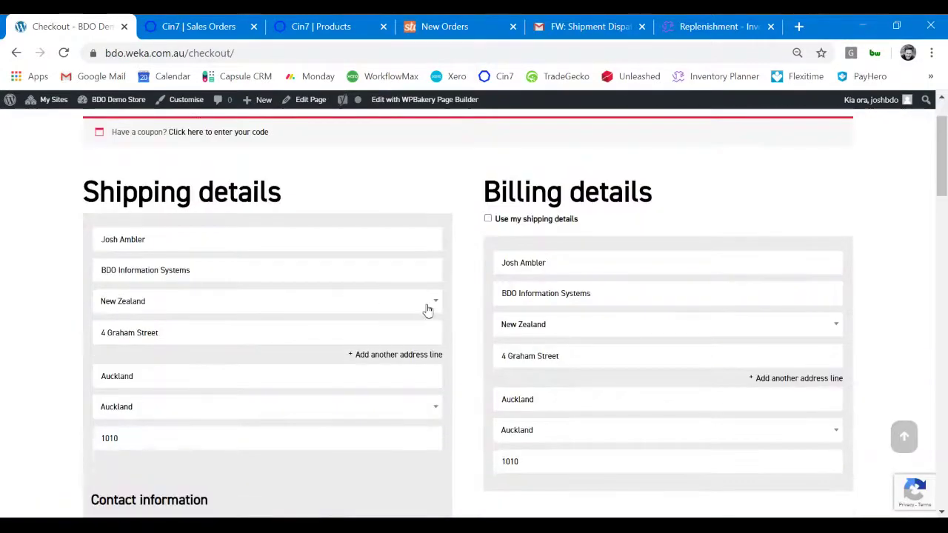
{"action": "scroll", "coordinate": [428, 305], "scroll_direction": "down", "scroll_amount": 1}
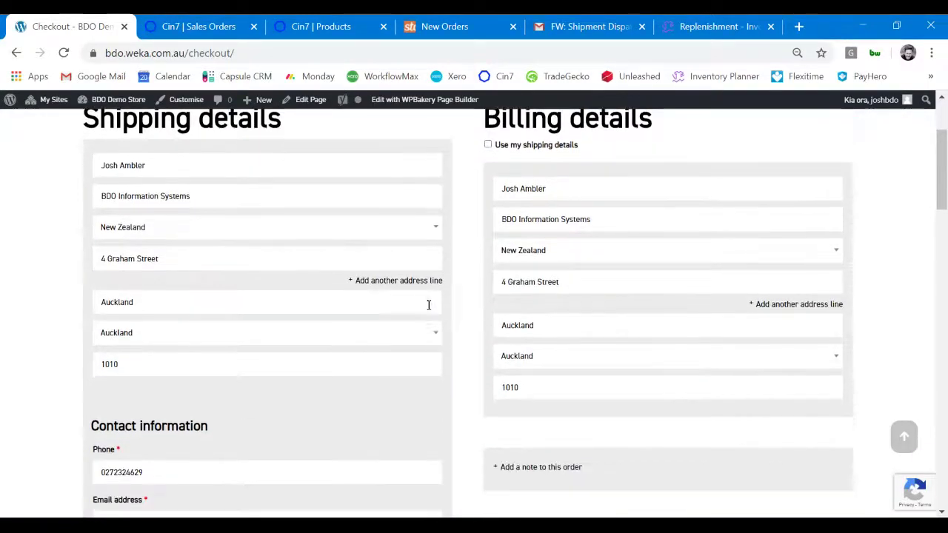
{"action": "scroll", "coordinate": [428, 304], "scroll_direction": "down", "scroll_amount": 2}
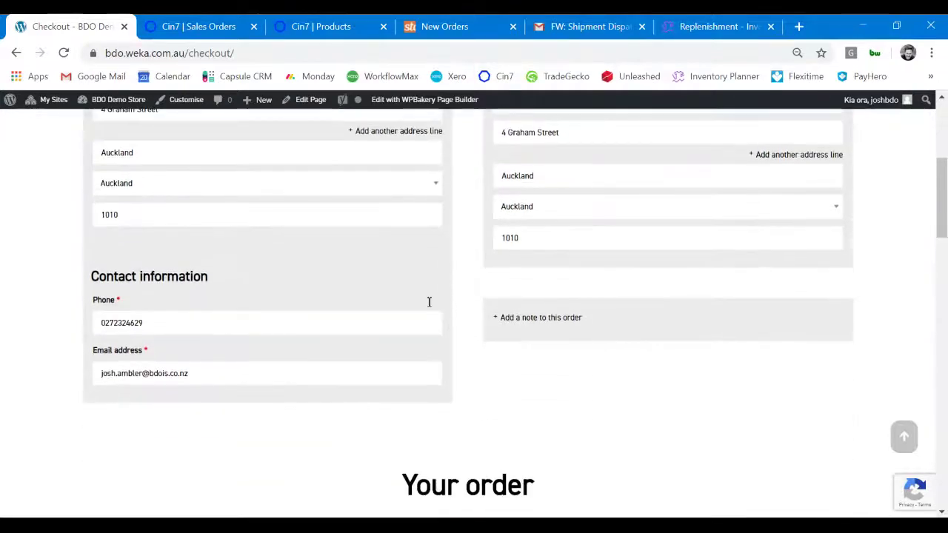
{"action": "scroll", "coordinate": [429, 302], "scroll_direction": "down", "scroll_amount": 2}
{"action": "left_click", "coordinate": [541, 169]}
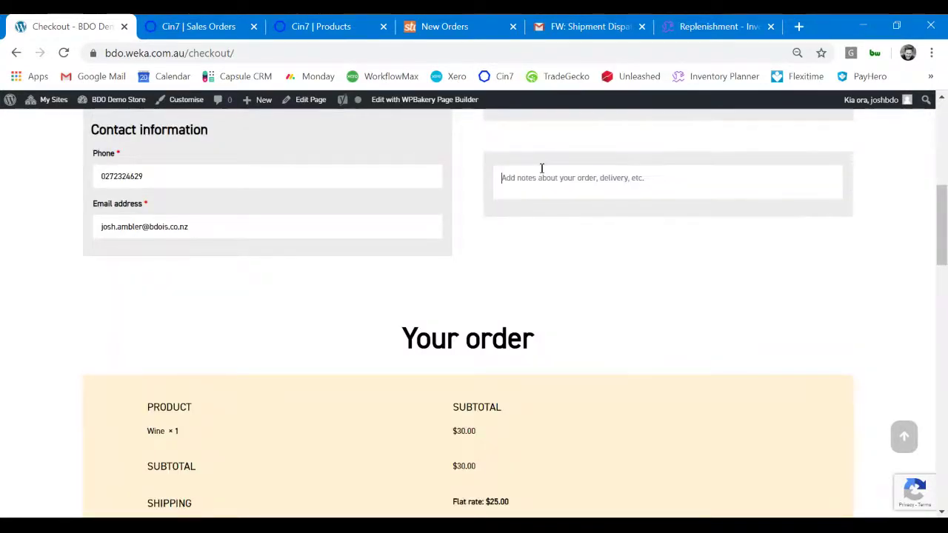
{"action": "type", "text": "Le"}
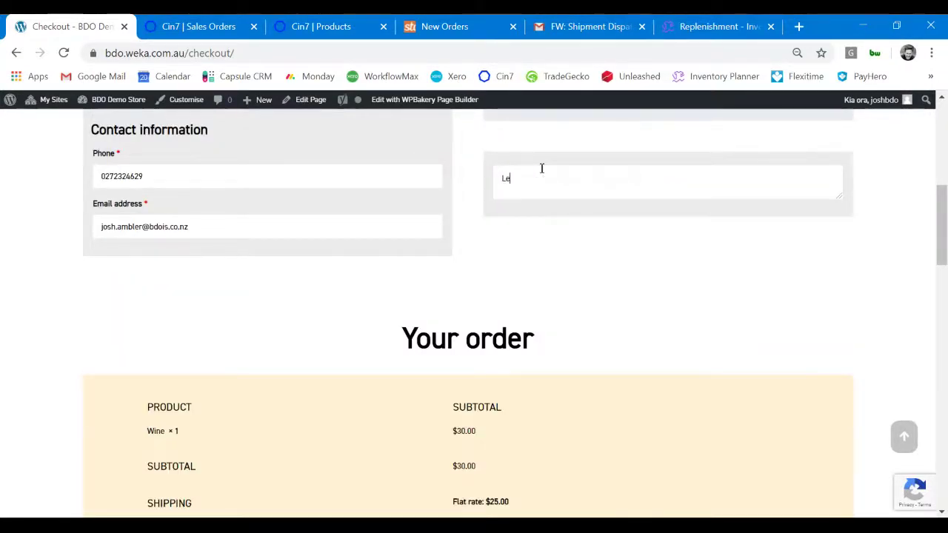
{"action": "type", "text": "ave at the front door"}
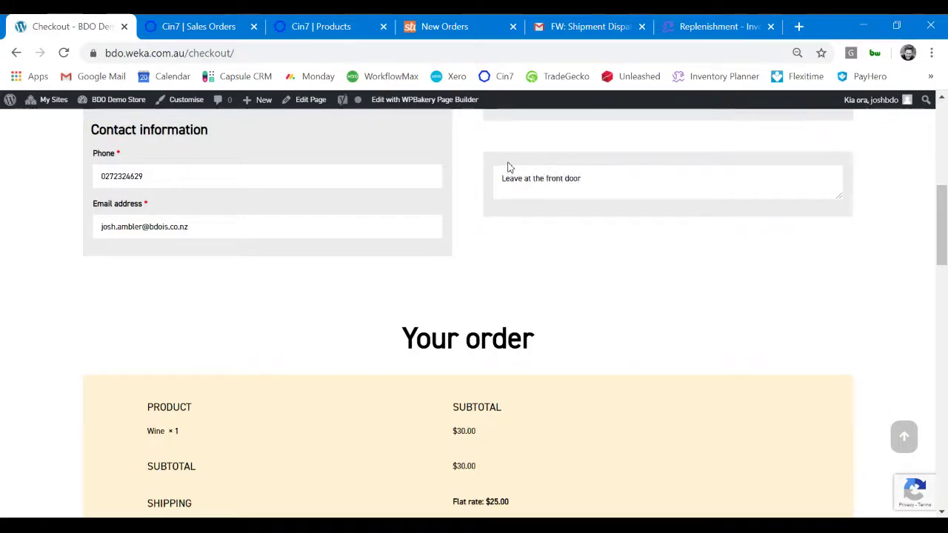
Agree to the website terms and conditions and place the wine order with the saved Visa card
{"action": "scroll", "coordinate": [510, 225], "scroll_direction": "down", "scroll_amount": 3}
{"action": "scroll", "coordinate": [501, 224], "scroll_direction": "down", "scroll_amount": 2}
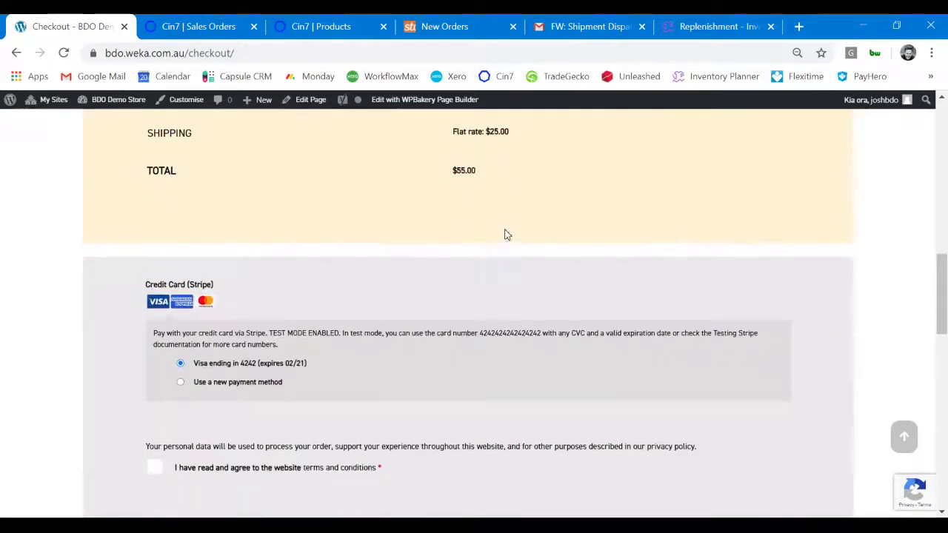
{"action": "scroll", "coordinate": [474, 377], "scroll_direction": "down", "scroll_amount": 1}
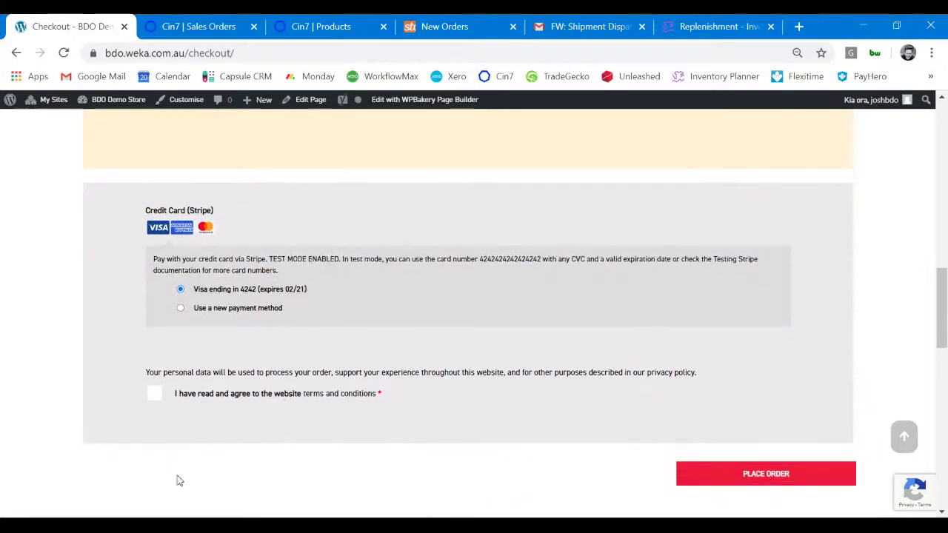
{"action": "left_click", "coordinate": [154, 393]}
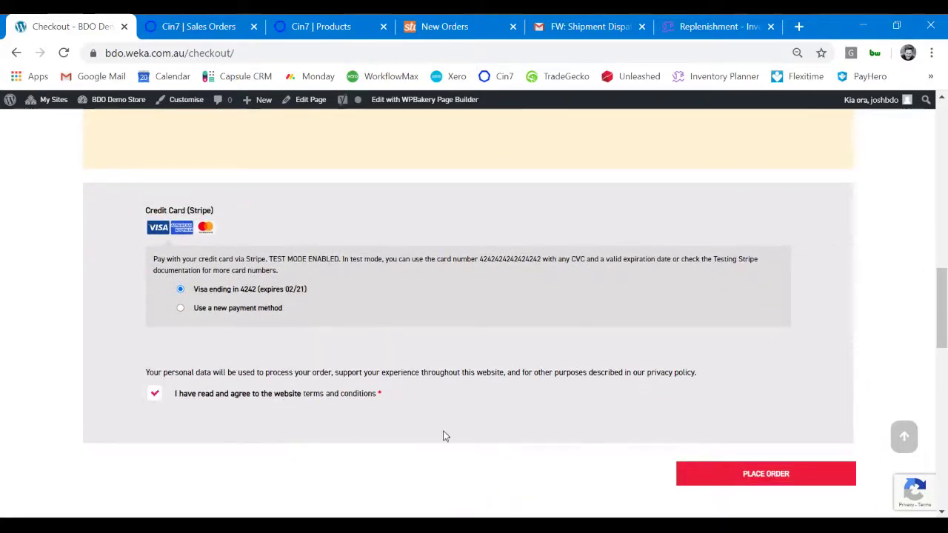
{"action": "left_click", "coordinate": [800, 479]}
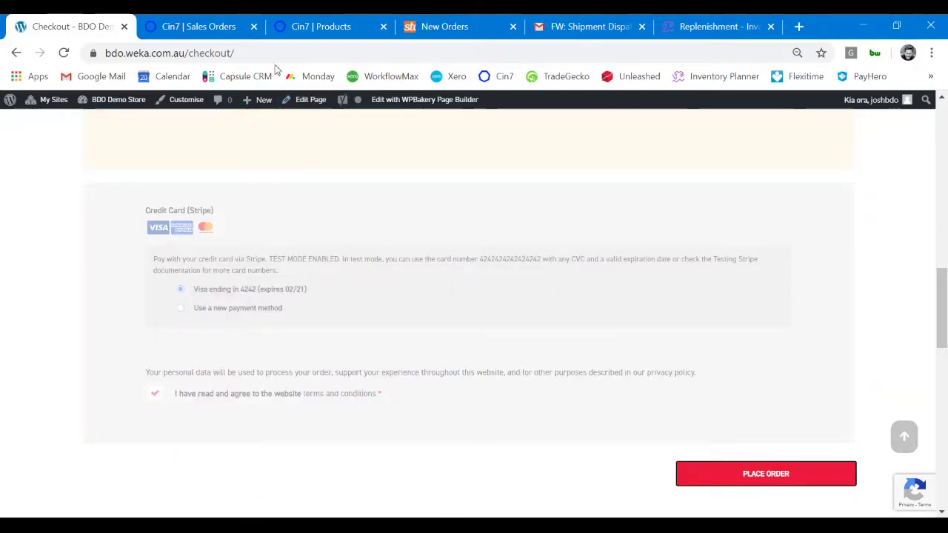
Switch to Cin7 and open the 28 May 2020 WooCommerce sales order at its line items
{"action": "left_click", "coordinate": [220, 31]}
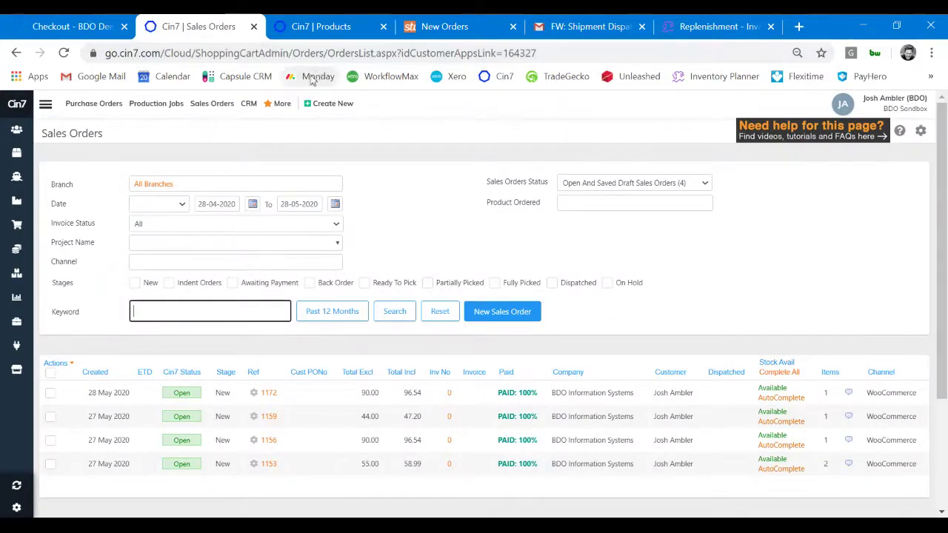
{"action": "mouse_move", "coordinate": [282, 104]}
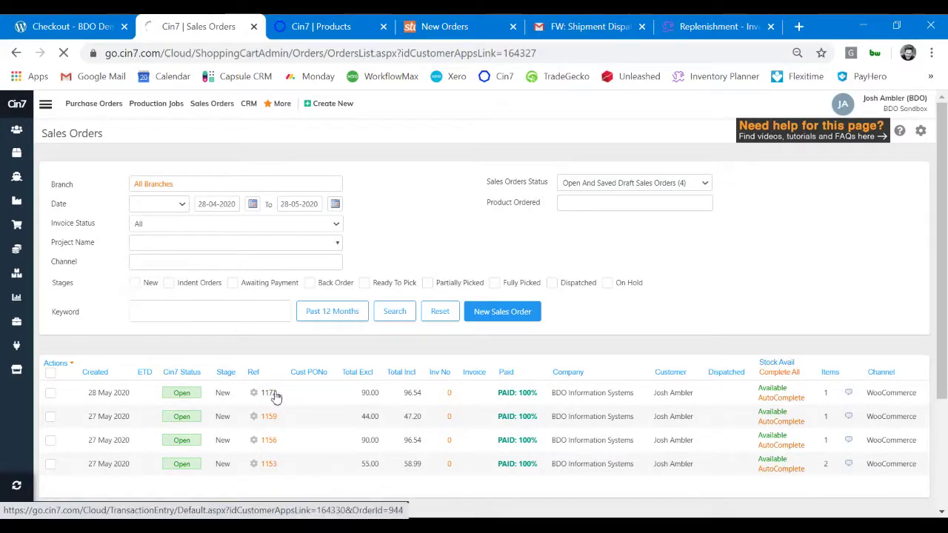
{"action": "left_click", "coordinate": [273, 395]}
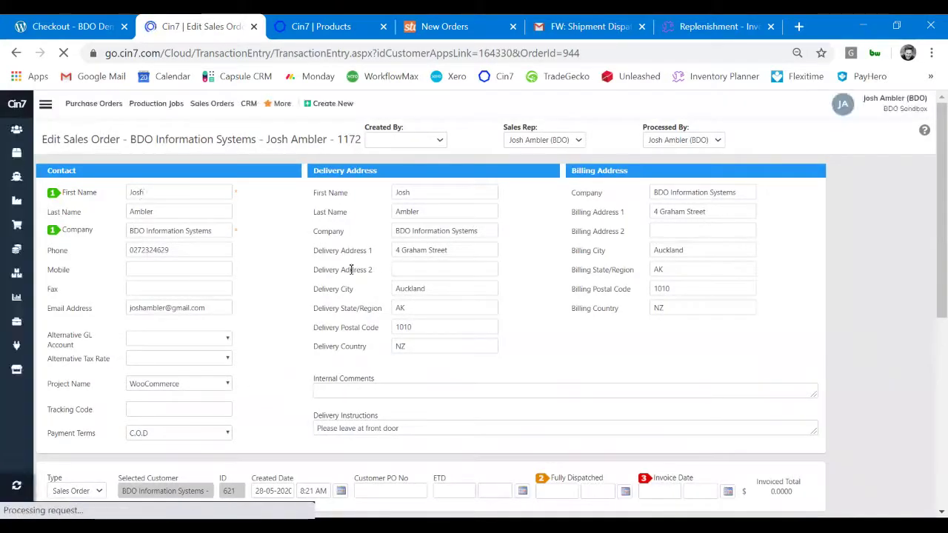
{"action": "scroll", "coordinate": [369, 340], "scroll_direction": "down", "scroll_amount": 1}
{"action": "scroll", "coordinate": [368, 341], "scroll_direction": "down", "scroll_amount": 4}
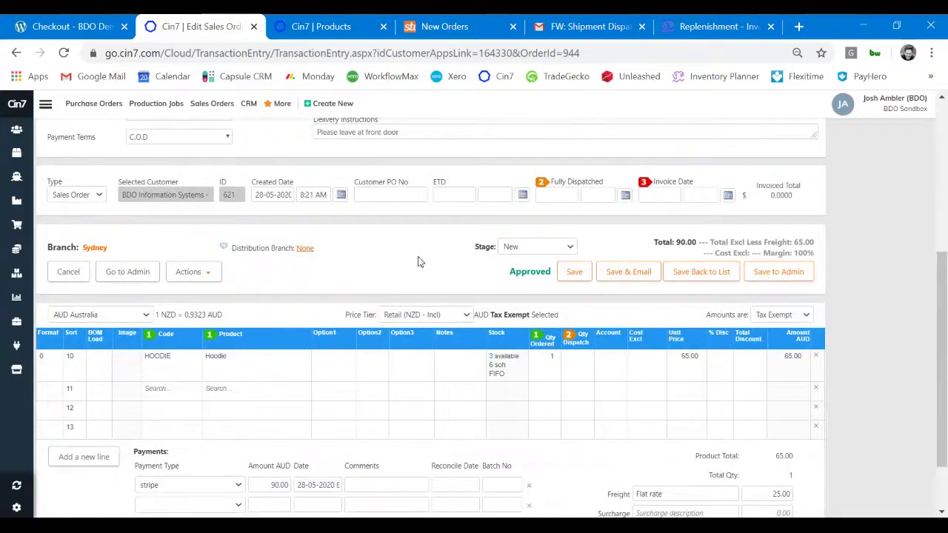
Check the hoodie's stock in the product list, and save its sales order with the stage Fully Picked
{"action": "left_click", "coordinate": [332, 27]}
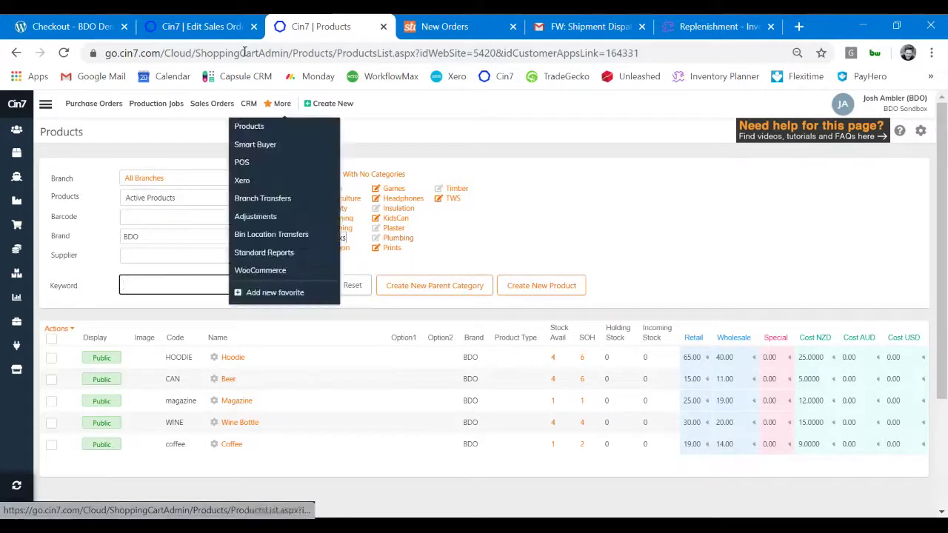
{"action": "left_click", "coordinate": [221, 25]}
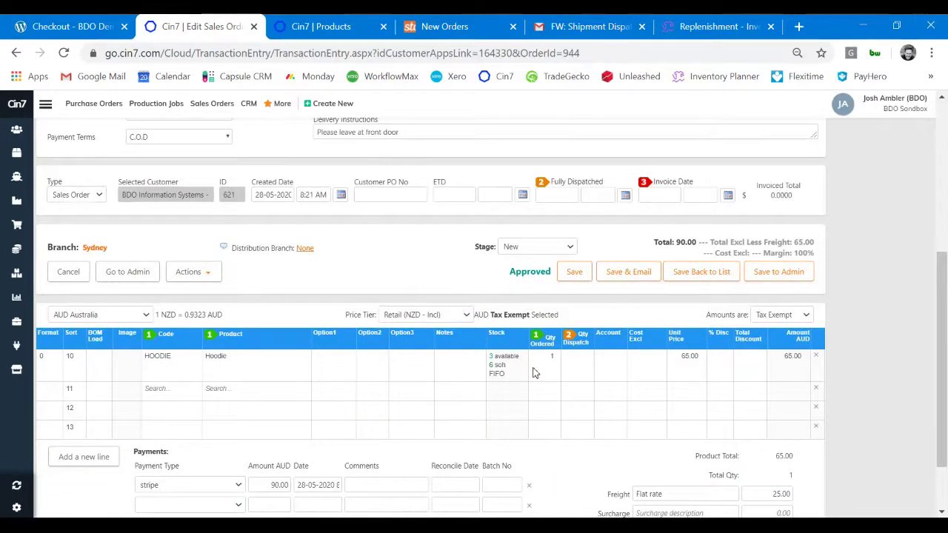
{"action": "left_click", "coordinate": [525, 411]}
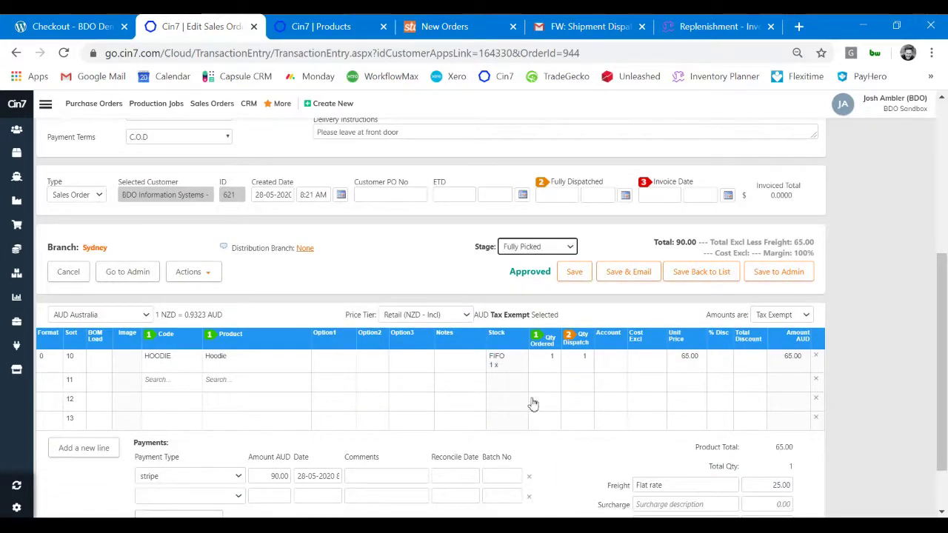
{"action": "left_click", "coordinate": [569, 275]}
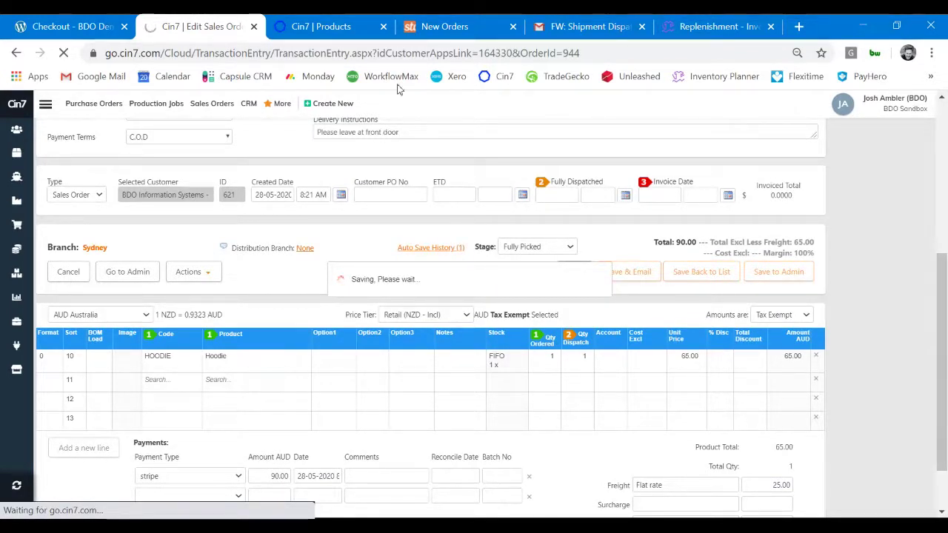
Switch to Starshipit and import the Cin7 orders from the last 5 days
{"action": "left_click", "coordinate": [446, 27]}
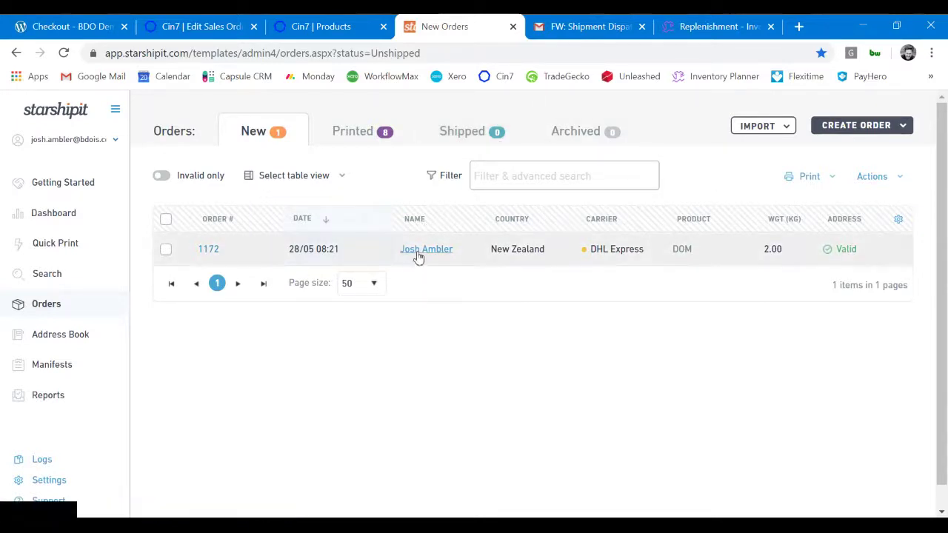
{"action": "left_click", "coordinate": [786, 128]}
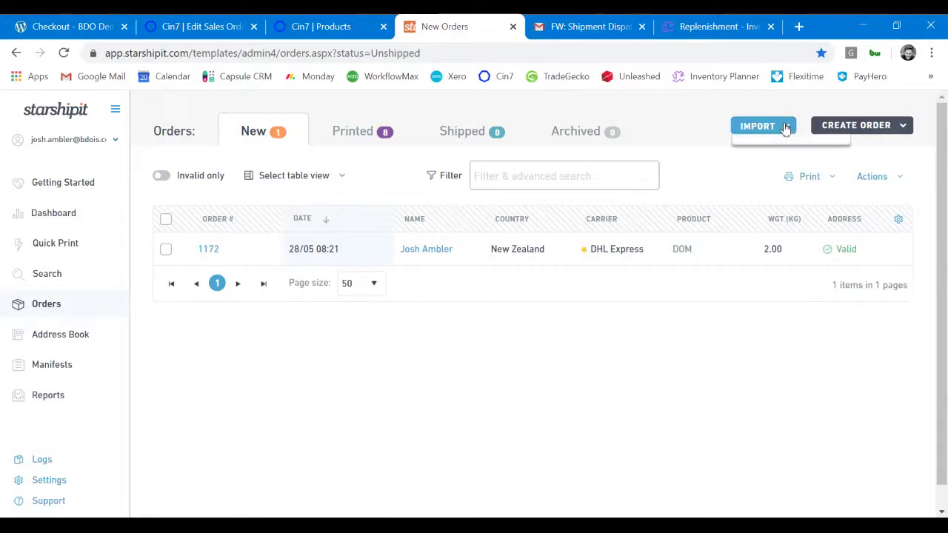
{"action": "left_click", "coordinate": [766, 154]}
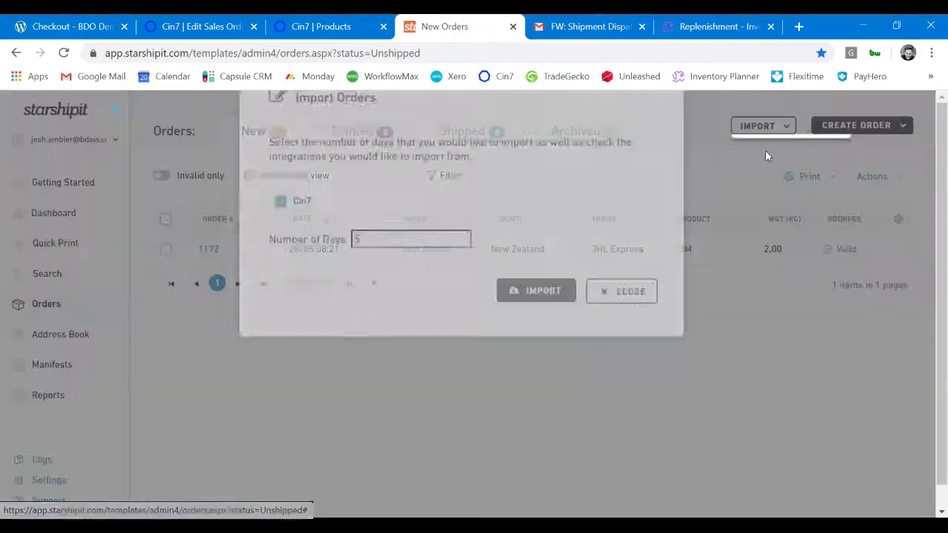
{"action": "left_click", "coordinate": [543, 338]}
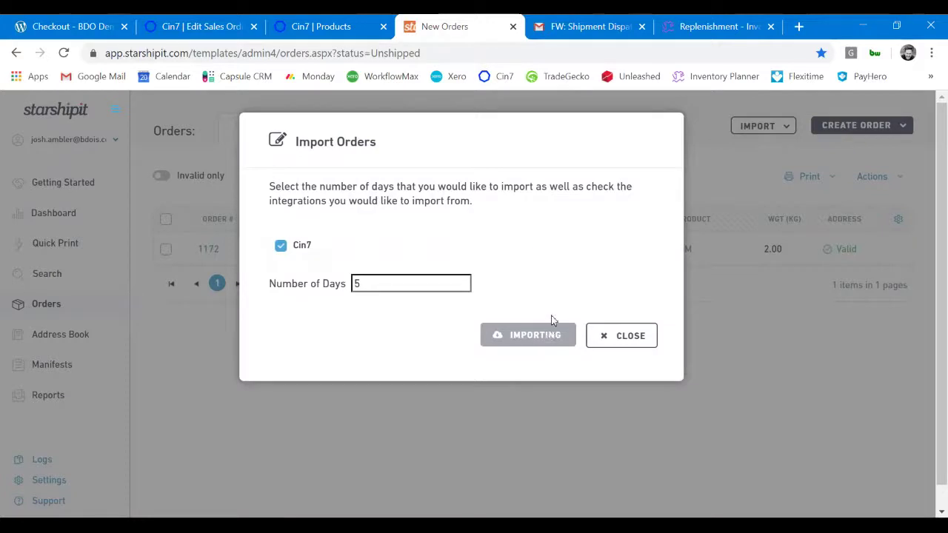
{"action": "left_click", "coordinate": [613, 354]}
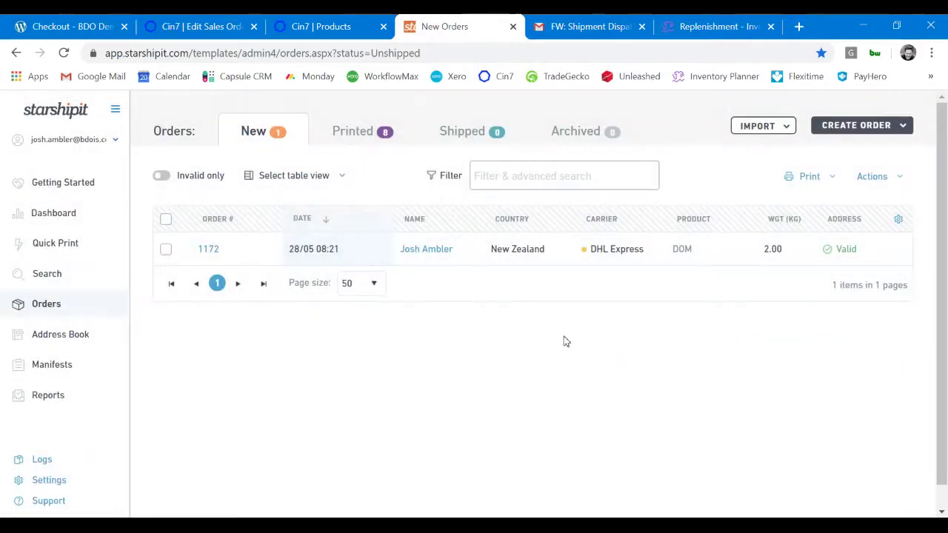
Print the labels for the imported hoodie order with DHL Express Domestic Express and open the downloaded label PDF
{"action": "left_click", "coordinate": [424, 254]}
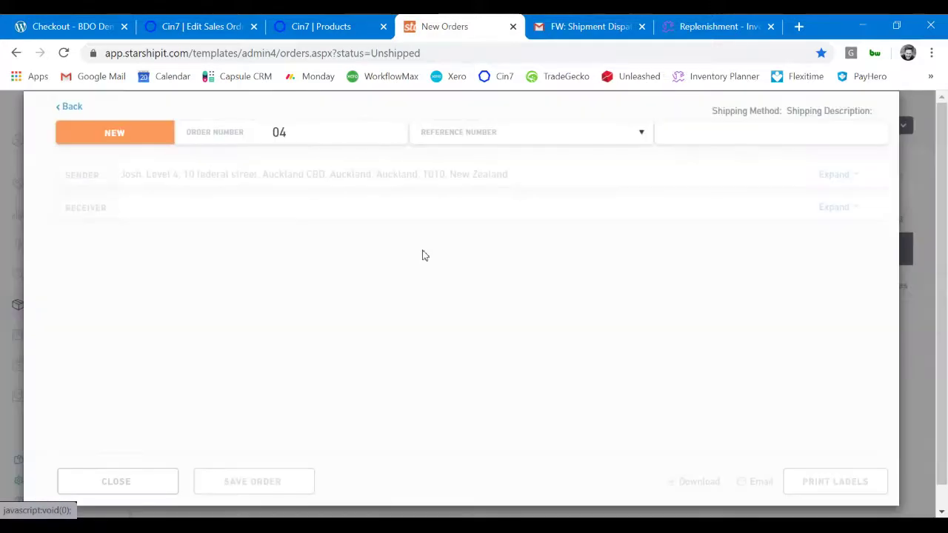
{"action": "scroll", "coordinate": [438, 279], "scroll_direction": "down", "scroll_amount": 2}
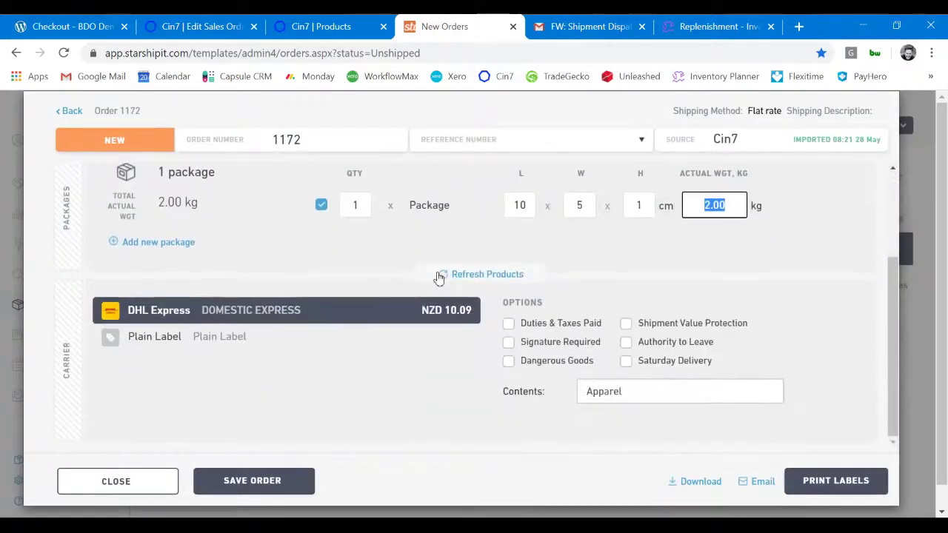
{"action": "scroll", "coordinate": [433, 275], "scroll_direction": "up", "scroll_amount": 1}
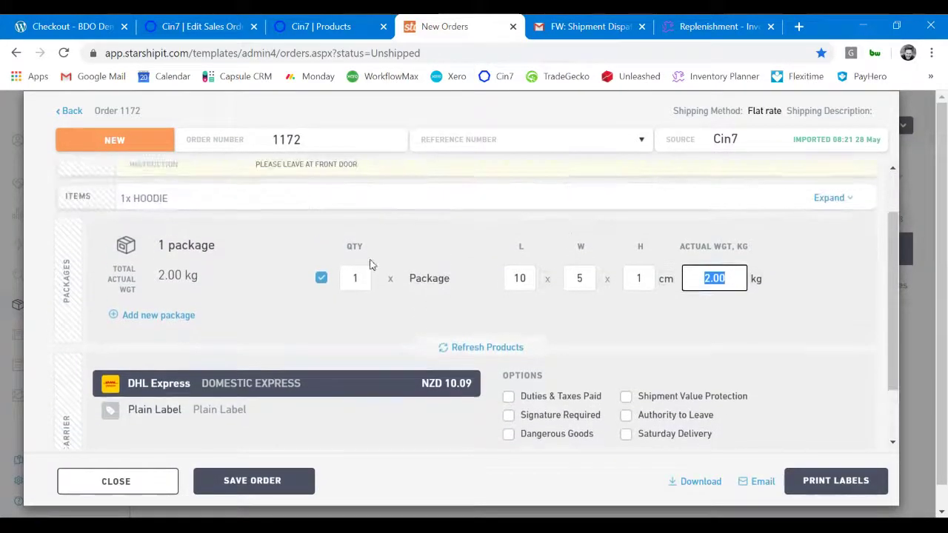
{"action": "scroll", "coordinate": [372, 265], "scroll_direction": "down", "scroll_amount": 1}
{"action": "scroll", "coordinate": [229, 257], "scroll_direction": "up", "scroll_amount": 2}
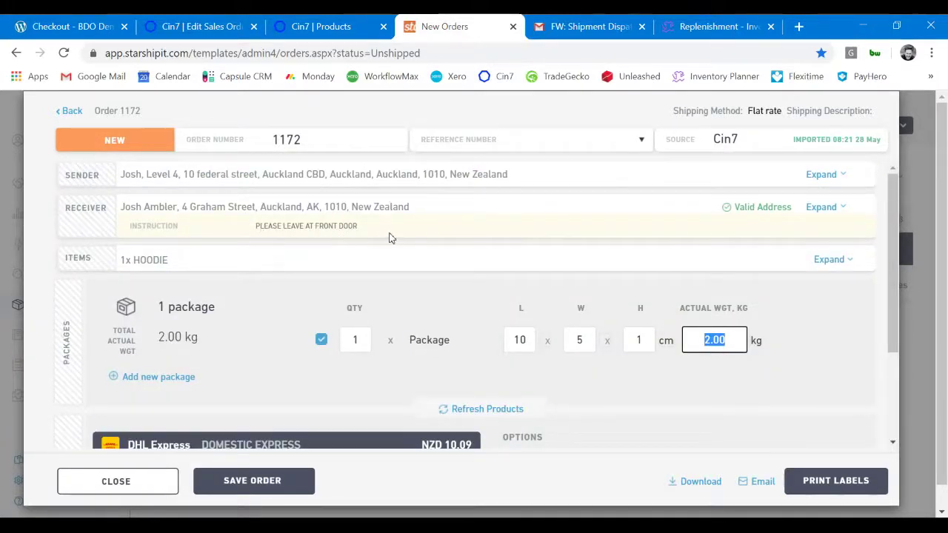
{"action": "scroll", "coordinate": [387, 236], "scroll_direction": "down", "scroll_amount": 1}
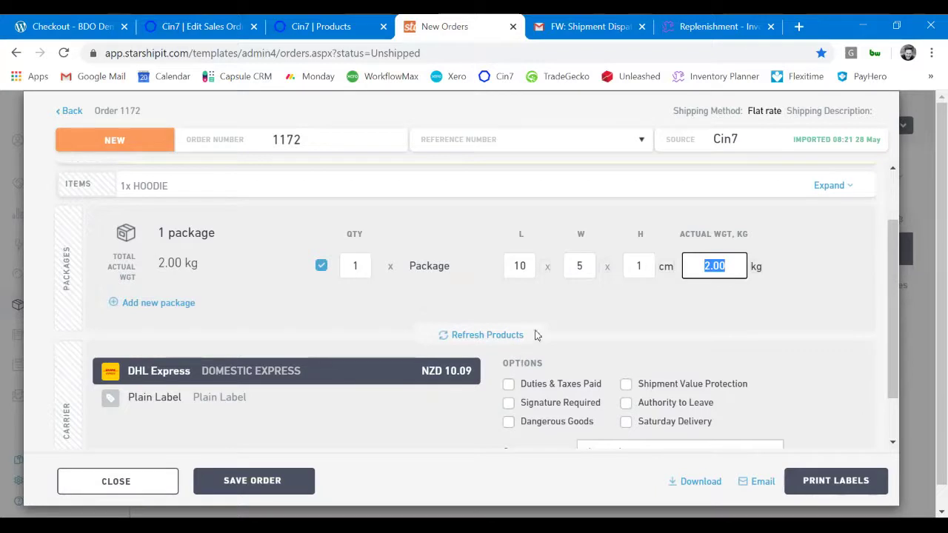
{"action": "scroll", "coordinate": [534, 334], "scroll_direction": "down", "scroll_amount": 1}
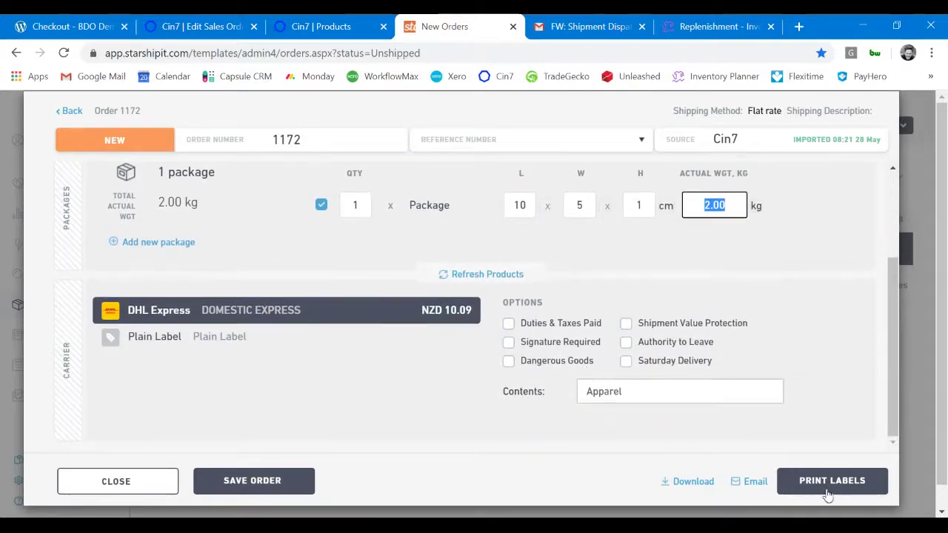
{"action": "left_click", "coordinate": [826, 488]}
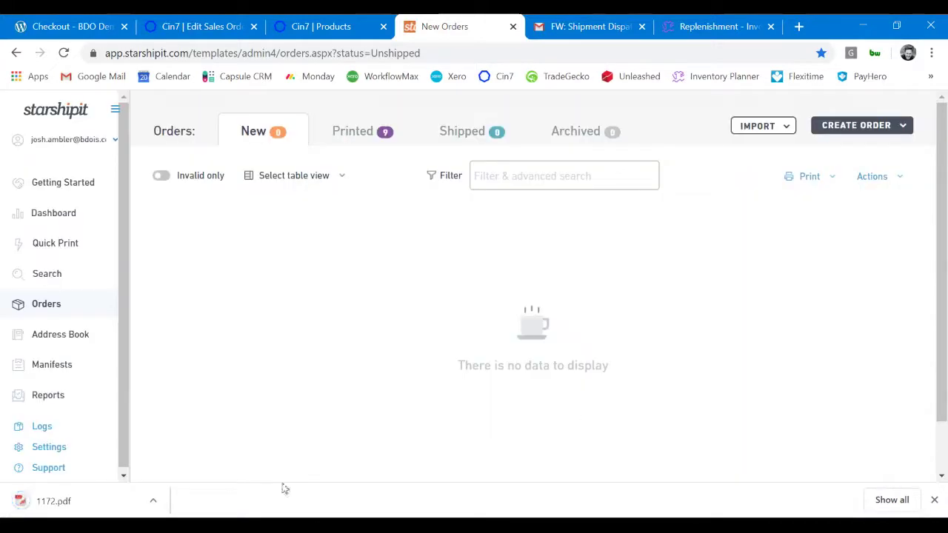
{"action": "left_click", "coordinate": [67, 506]}
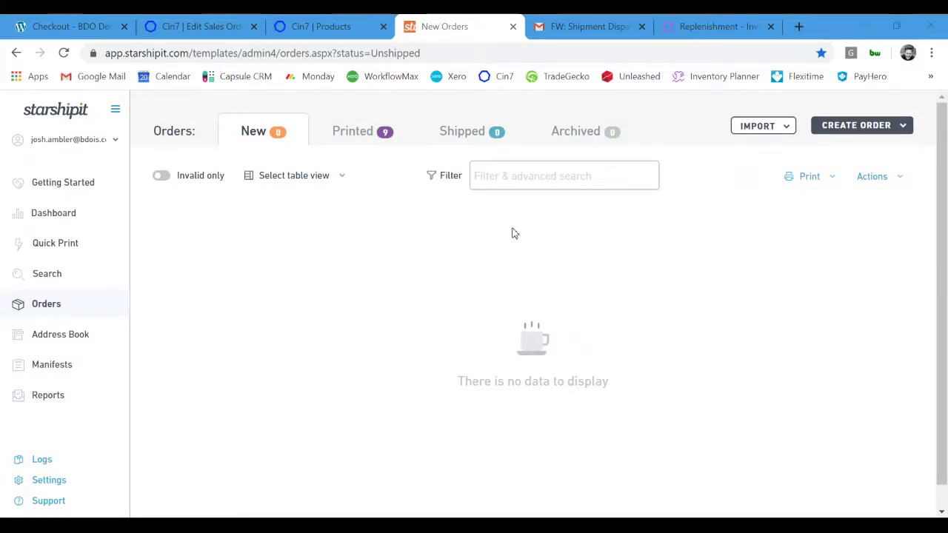
Switch to Gmail, follow the tracking link in the shipment dispatch email and examine the branded tracking page's delivery status
{"action": "left_click", "coordinate": [568, 26]}
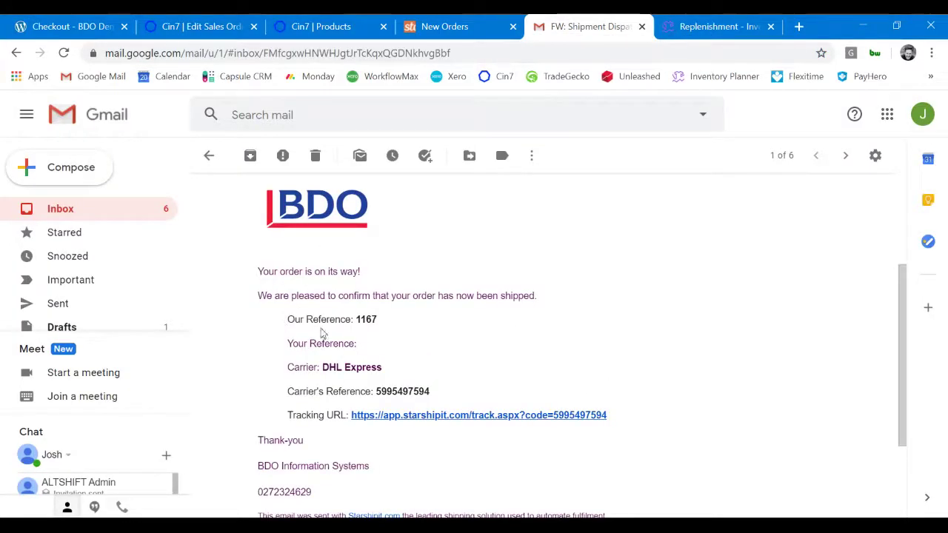
{"action": "left_click", "coordinate": [387, 414]}
{"action": "scroll", "coordinate": [455, 278], "scroll_direction": "down", "scroll_amount": 3}
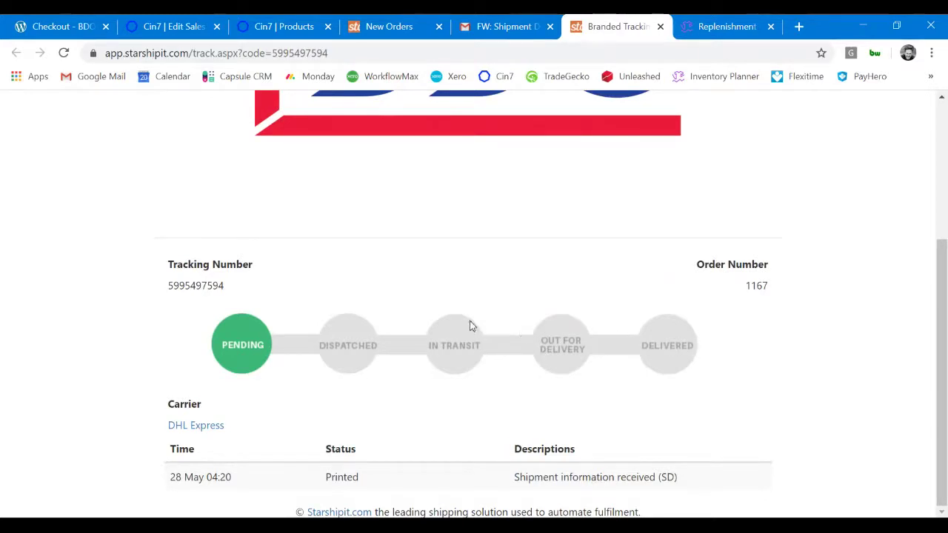
{"action": "scroll", "coordinate": [431, 311], "scroll_direction": "up", "scroll_amount": 3}
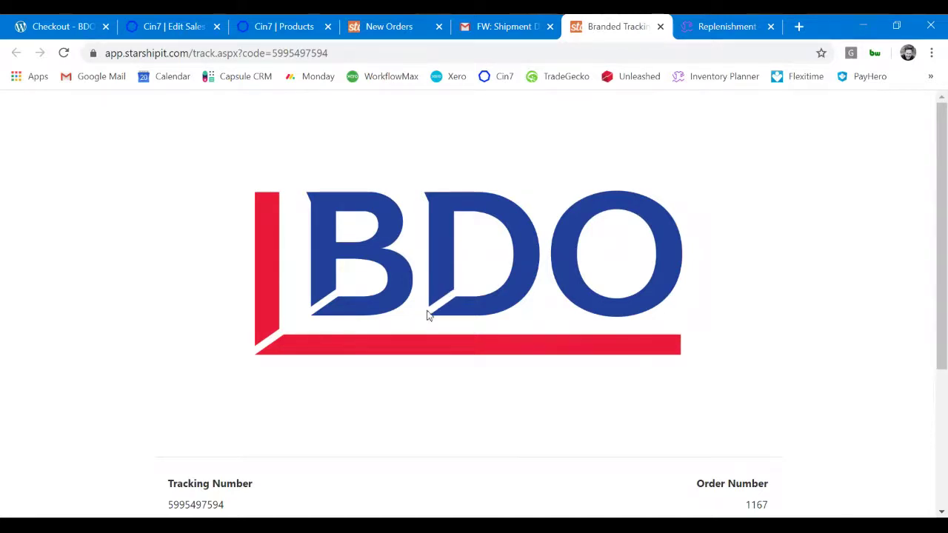
{"action": "scroll", "coordinate": [428, 290], "scroll_direction": "down", "scroll_amount": 2}
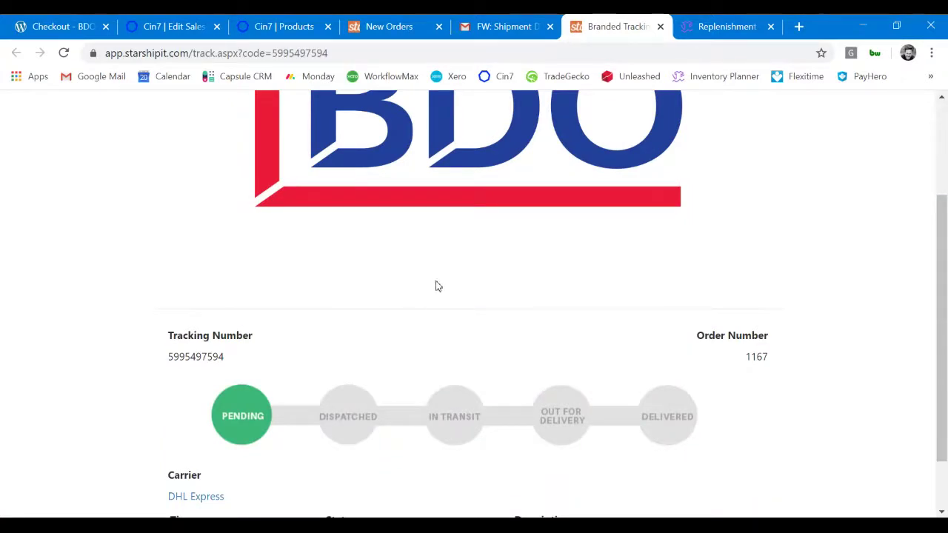
Examine the shipment history on the branded tracking page, and revisit the dispatch email and Starshipit's new orders list
{"action": "scroll", "coordinate": [425, 281], "scroll_direction": "down", "scroll_amount": 1}
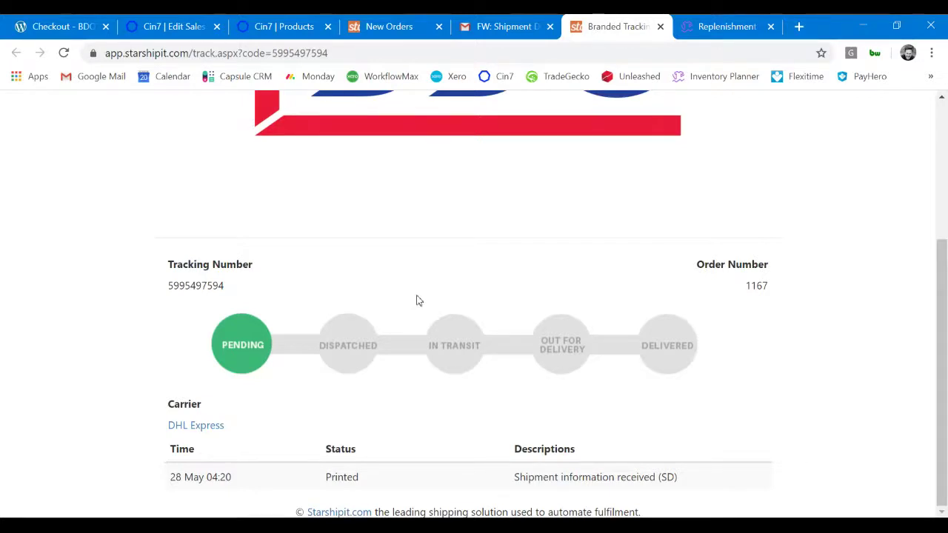
{"action": "scroll", "coordinate": [416, 289], "scroll_direction": "up", "scroll_amount": 3}
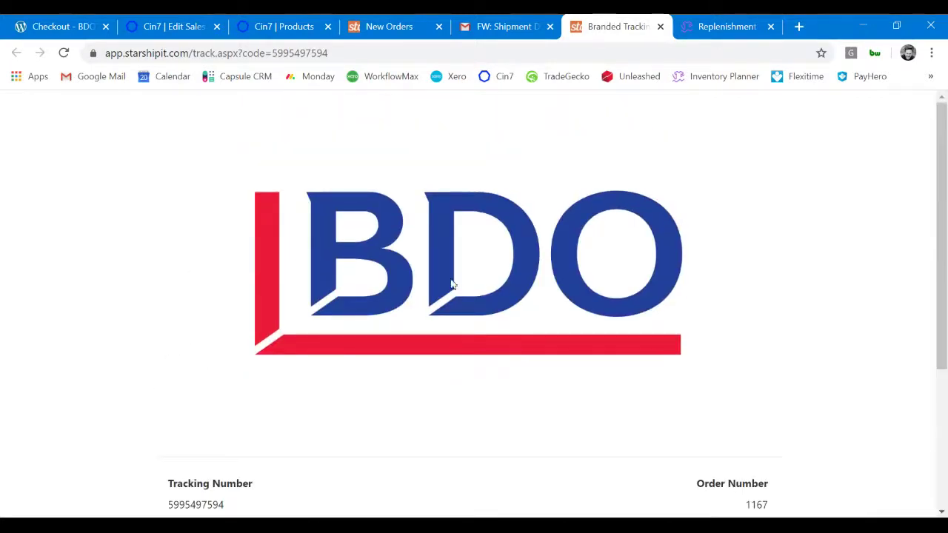
{"action": "left_click", "coordinate": [499, 34]}
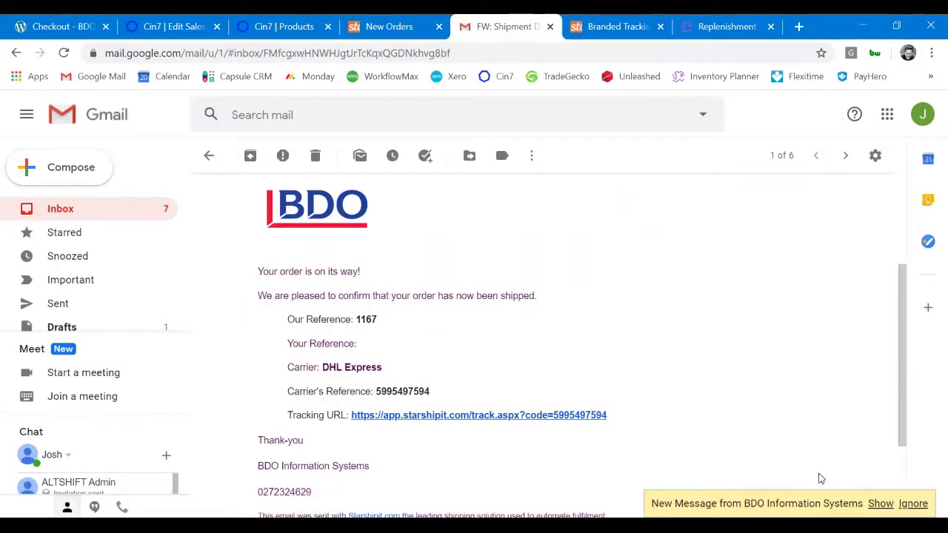
{"action": "left_click", "coordinate": [386, 26]}
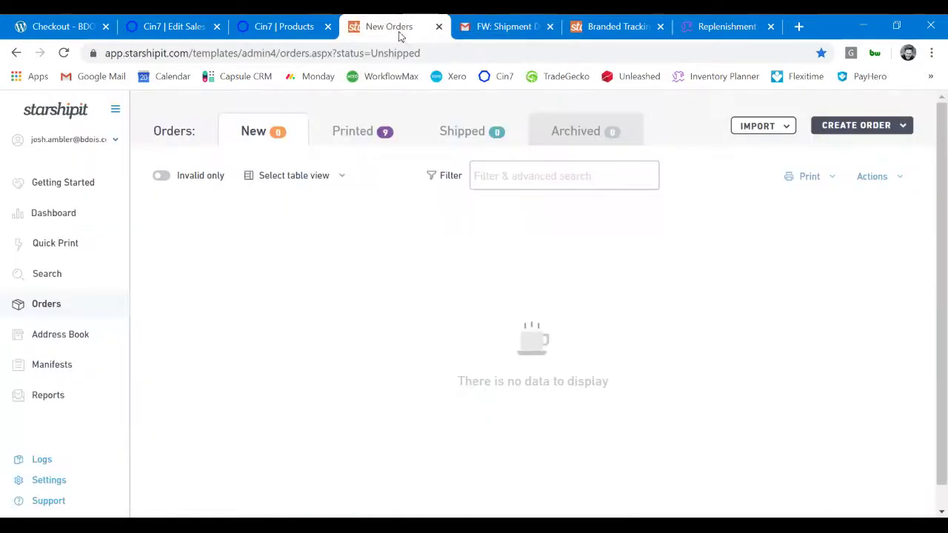
Switch to Inventory Planner and examine the variants in the replenishment list at a reduced page zoom
{"action": "left_click", "coordinate": [737, 26]}
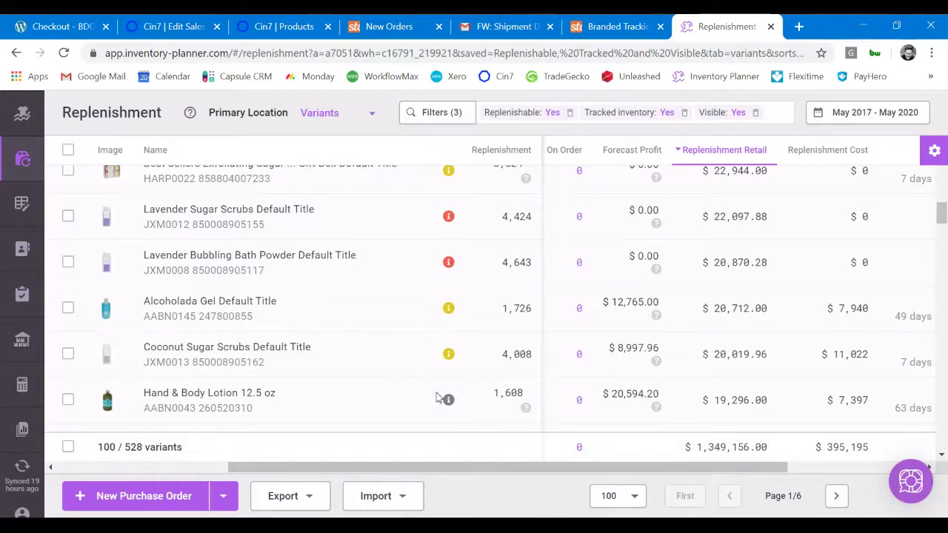
{"action": "key", "text": "ctrl+minus"}
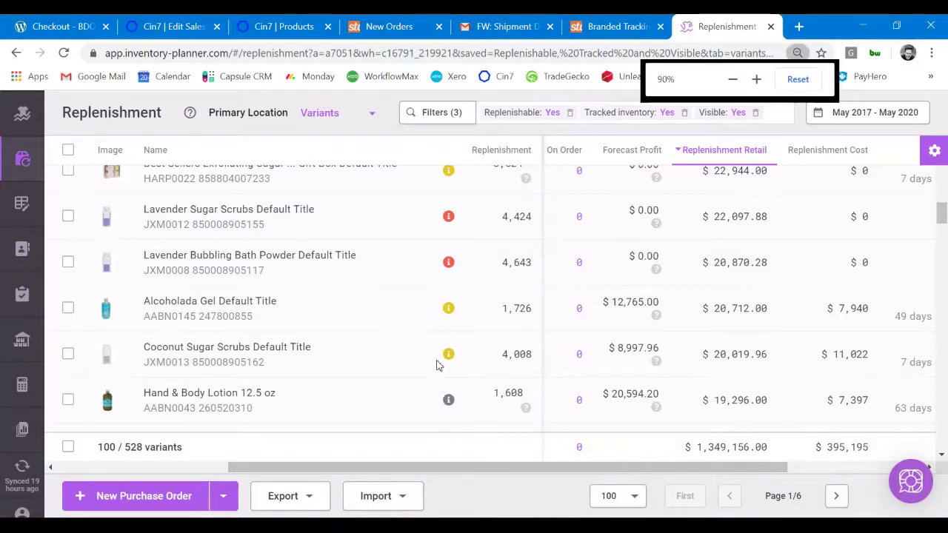
{"action": "key", "text": "ctrl+minus"}
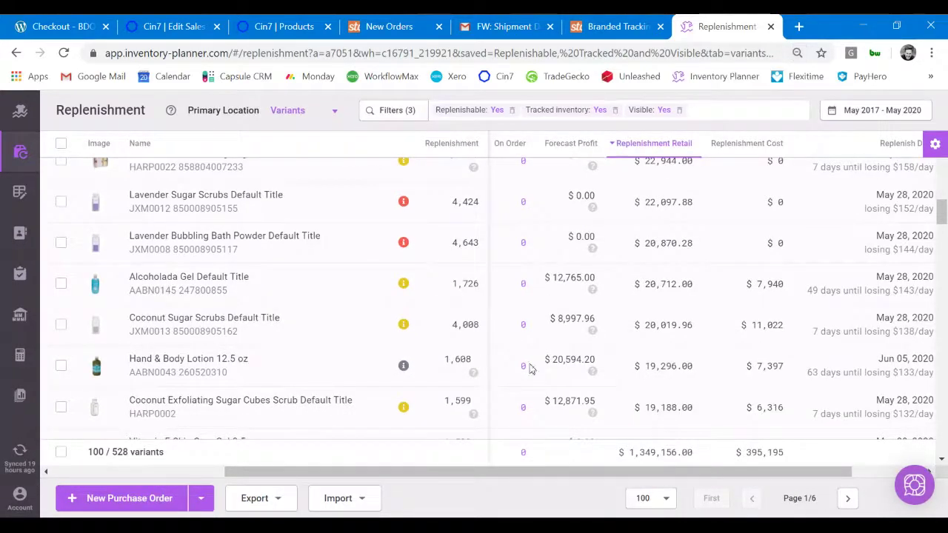